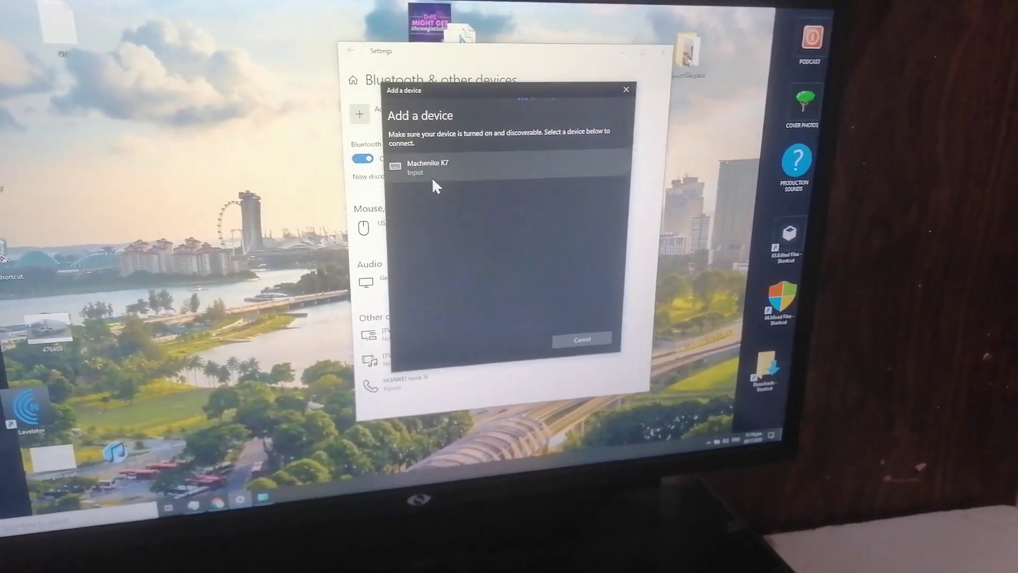
- Select Machenike K7 in the Add a device list to start pairing the keyboard
left_click(433, 175)
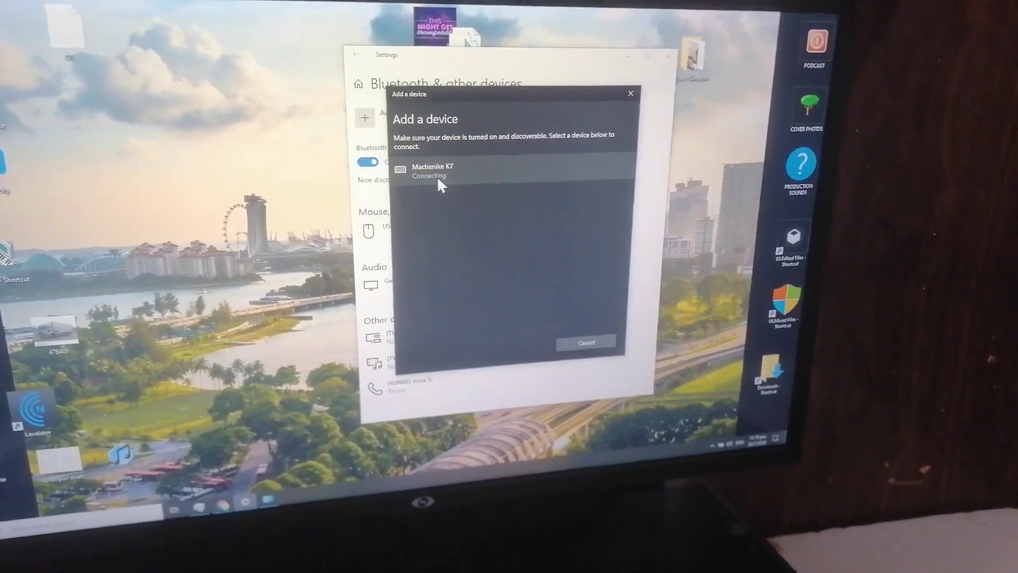